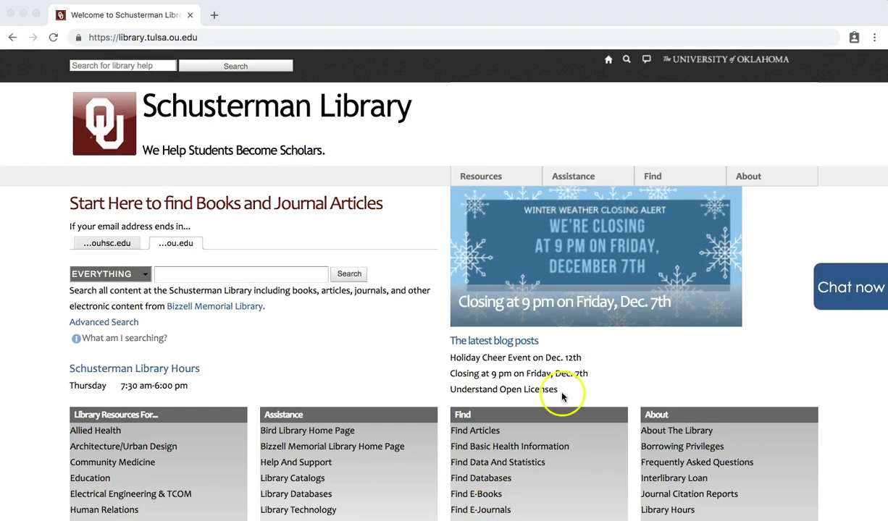
Scroll down the Schusterman Library page to the Find column of resource links
{"action": "scroll", "coordinate": [565, 383], "scroll_direction": "down", "scroll_amount": 4}
{"action": "scroll", "coordinate": [565, 377], "scroll_direction": "down", "scroll_amount": 1}
Open Ovid from the library links and select the Joanna Briggs Institute EBP Database
{"action": "left_click", "coordinate": [462, 399]}
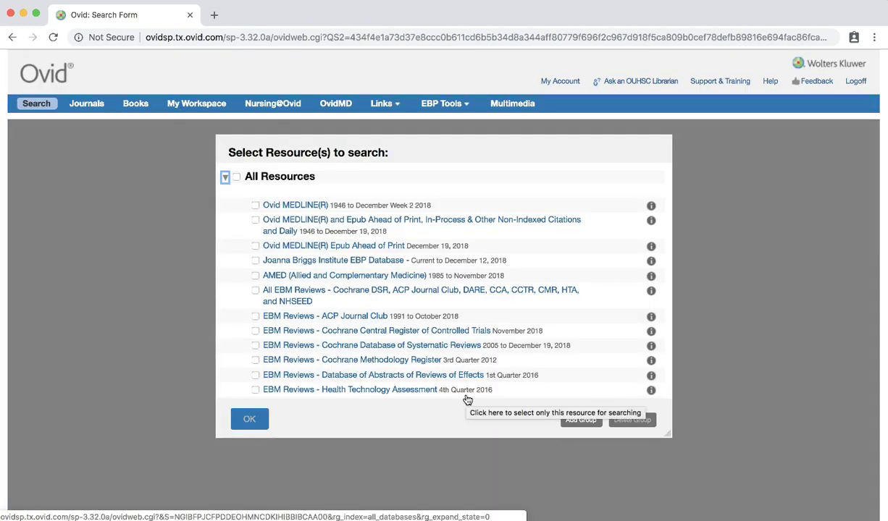
{"action": "left_click", "coordinate": [377, 262]}
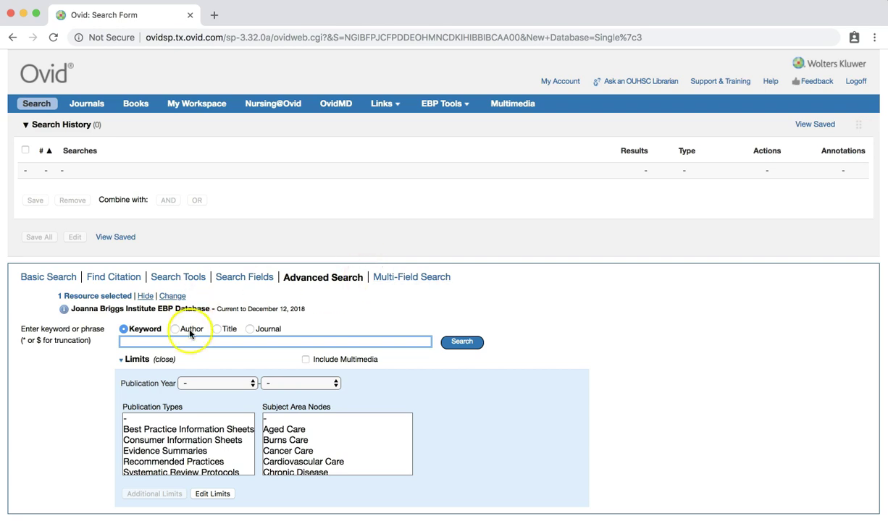
Run a keyword search for 'hand-off' in the JBI EBP Database, returning 11 results
{"action": "left_click", "coordinate": [155, 342]}
{"action": "type", "text": "hand-"}
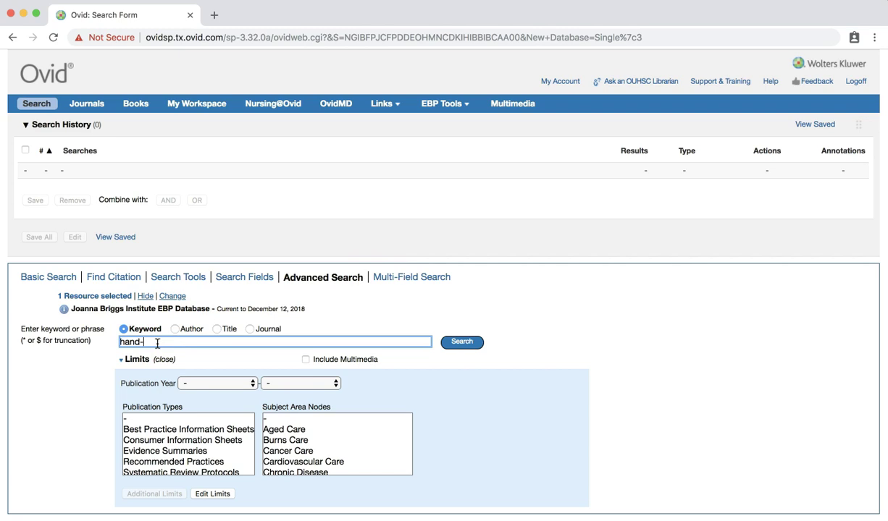
{"action": "type", "text": "off"}
{"action": "left_click", "coordinate": [460, 343]}
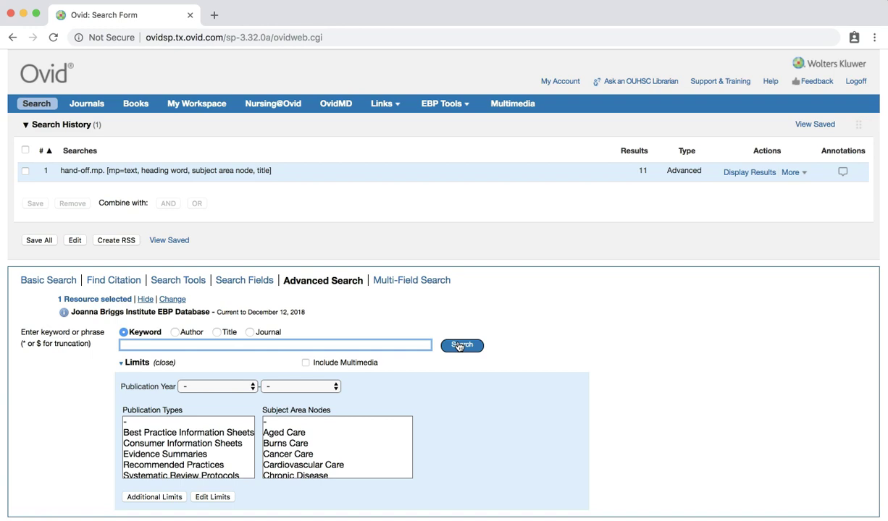
Open result 11, the 2010 systematic review of nurses' inter-shift handoff reports
{"action": "scroll", "coordinate": [459, 347], "scroll_direction": "down", "scroll_amount": 1}
{"action": "scroll", "coordinate": [459, 346], "scroll_direction": "down", "scroll_amount": 3}
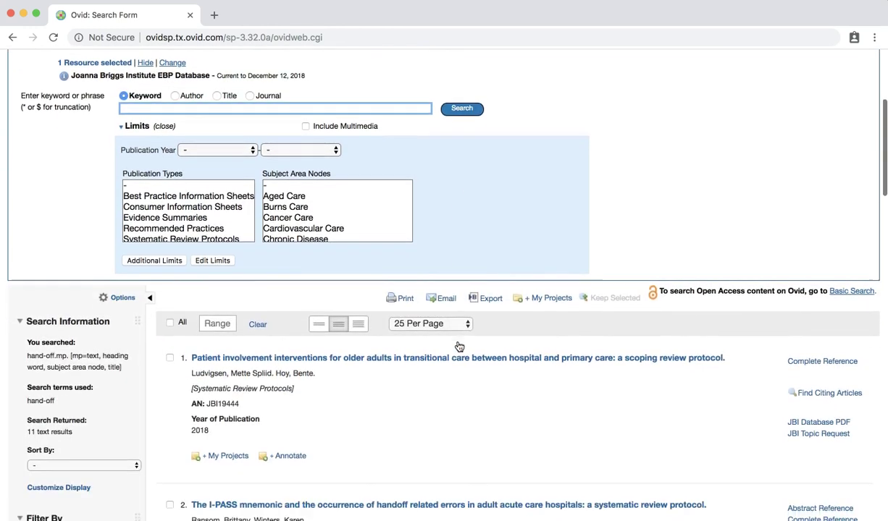
{"action": "scroll", "coordinate": [459, 347], "scroll_direction": "down", "scroll_amount": 1}
{"action": "scroll", "coordinate": [459, 346], "scroll_direction": "down", "scroll_amount": 3}
{"action": "scroll", "coordinate": [459, 346], "scroll_direction": "down", "scroll_amount": 1}
{"action": "scroll", "coordinate": [459, 346], "scroll_direction": "down", "scroll_amount": 3}
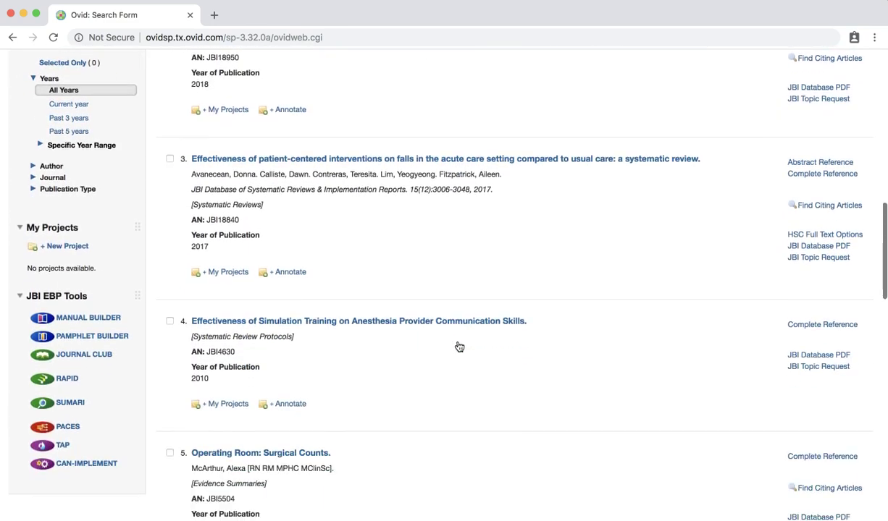
{"action": "scroll", "coordinate": [459, 346], "scroll_direction": "down", "scroll_amount": 1}
{"action": "scroll", "coordinate": [459, 346], "scroll_direction": "down", "scroll_amount": 4}
{"action": "scroll", "coordinate": [459, 346], "scroll_direction": "down", "scroll_amount": 2}
{"action": "scroll", "coordinate": [459, 346], "scroll_direction": "down", "scroll_amount": 3}
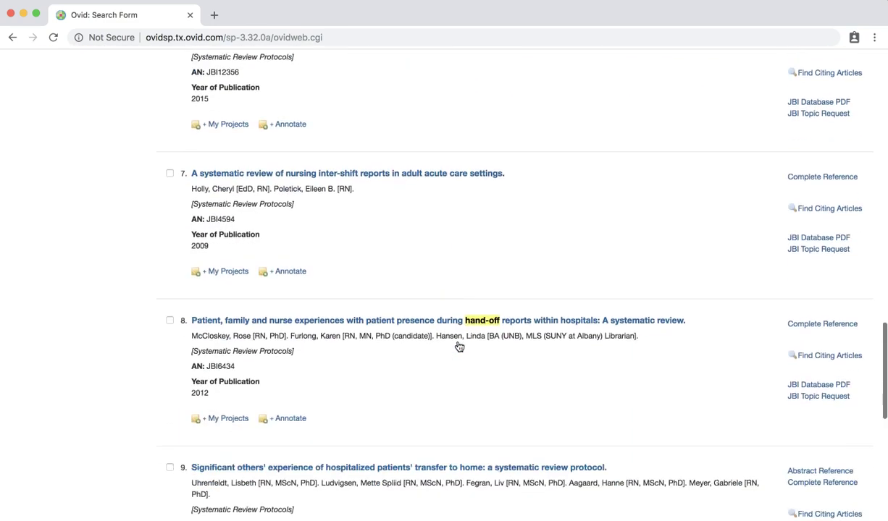
{"action": "scroll", "coordinate": [459, 346], "scroll_direction": "down", "scroll_amount": 2}
{"action": "scroll", "coordinate": [459, 346], "scroll_direction": "down", "scroll_amount": 3}
{"action": "scroll", "coordinate": [459, 346], "scroll_direction": "down", "scroll_amount": 2}
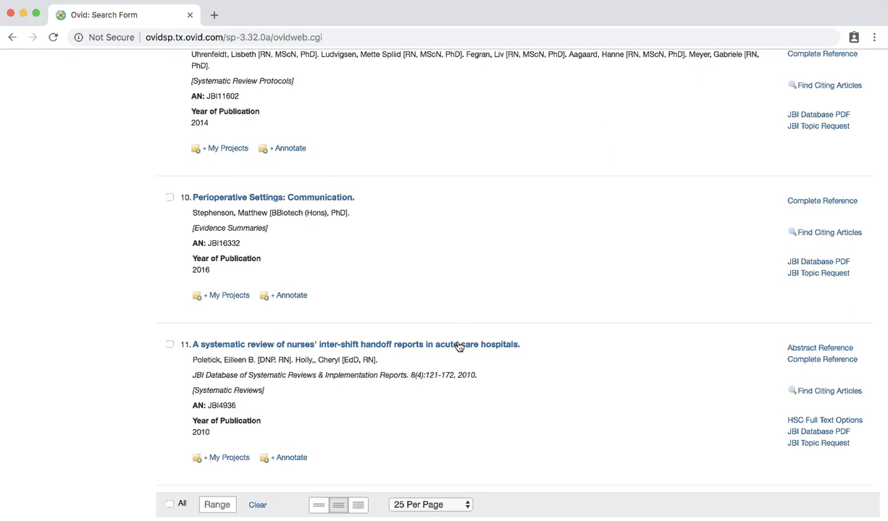
{"action": "left_click", "coordinate": [459, 346]}
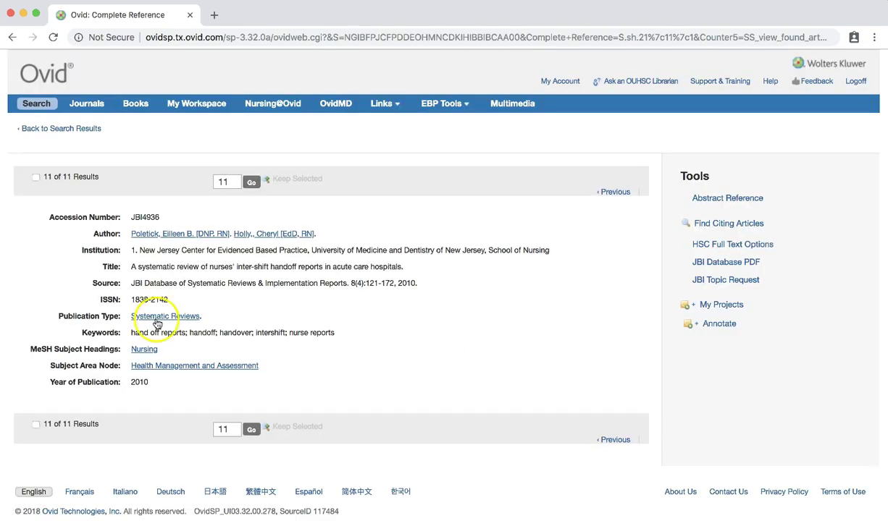
Highlight the record's keywords, Systematic Reviews type and Health Management node, then return to results
{"action": "left_click_drag", "start_coordinate": [80, 332], "coordinate": [357, 344]}
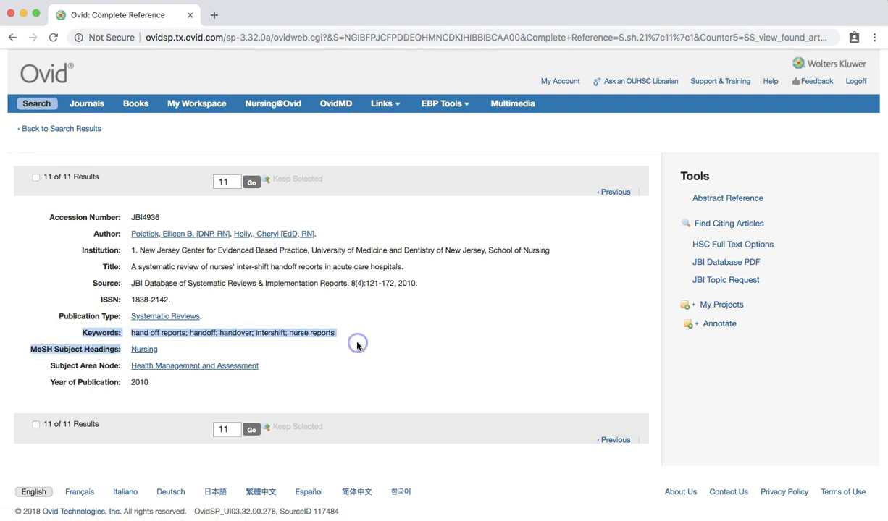
{"action": "left_click_drag", "start_coordinate": [58, 318], "coordinate": [209, 318]}
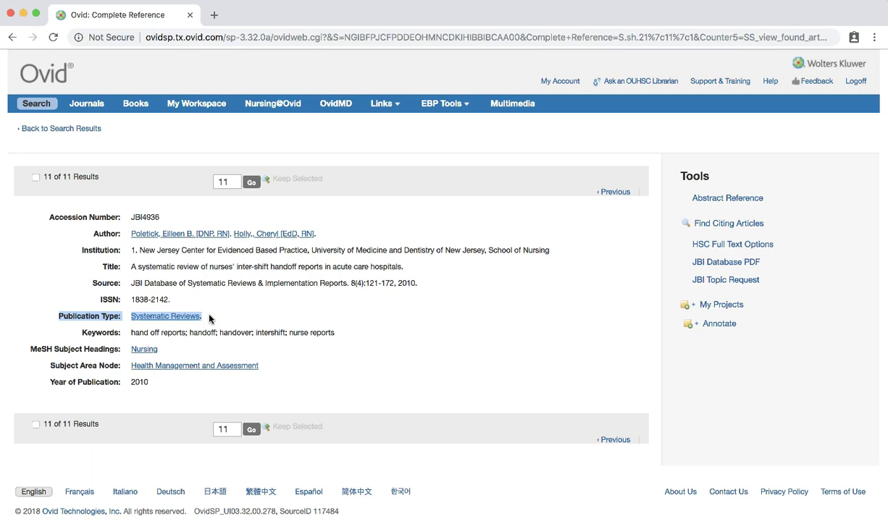
{"action": "left_click_drag", "start_coordinate": [52, 364], "coordinate": [267, 368]}
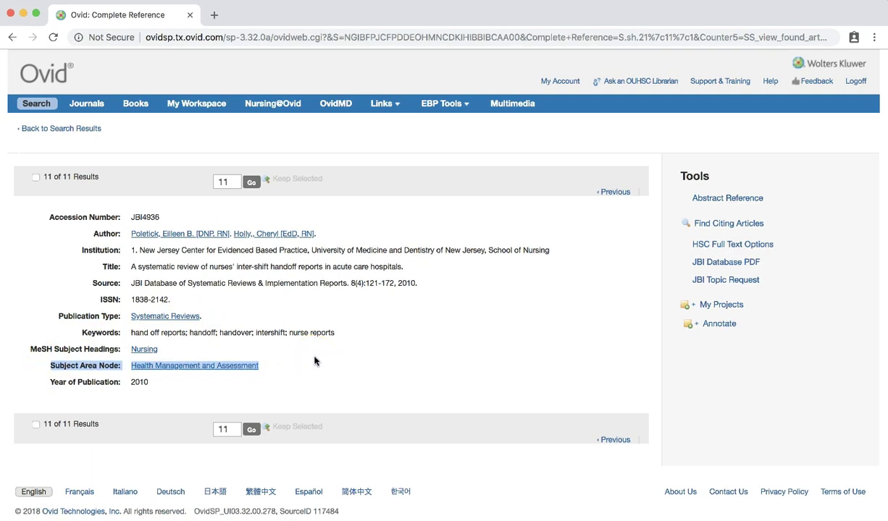
{"action": "left_click", "coordinate": [315, 360]}
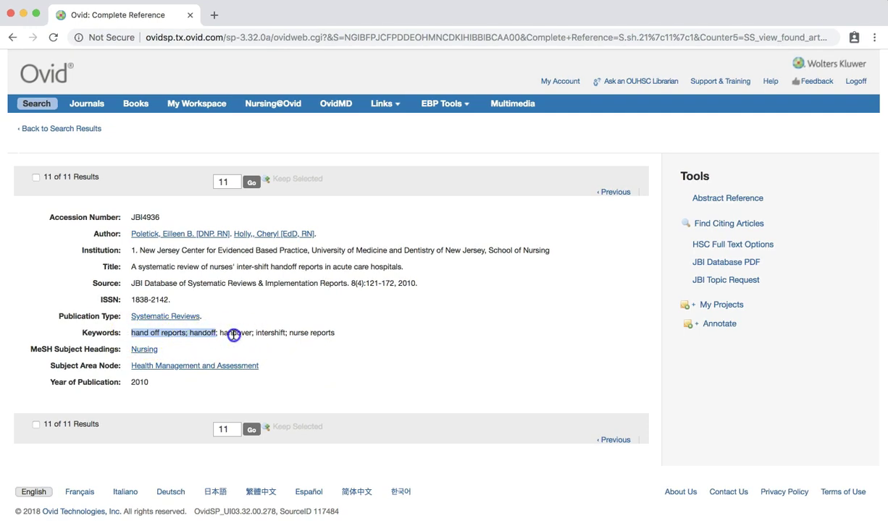
{"action": "left_click_drag", "start_coordinate": [134, 334], "coordinate": [326, 341]}
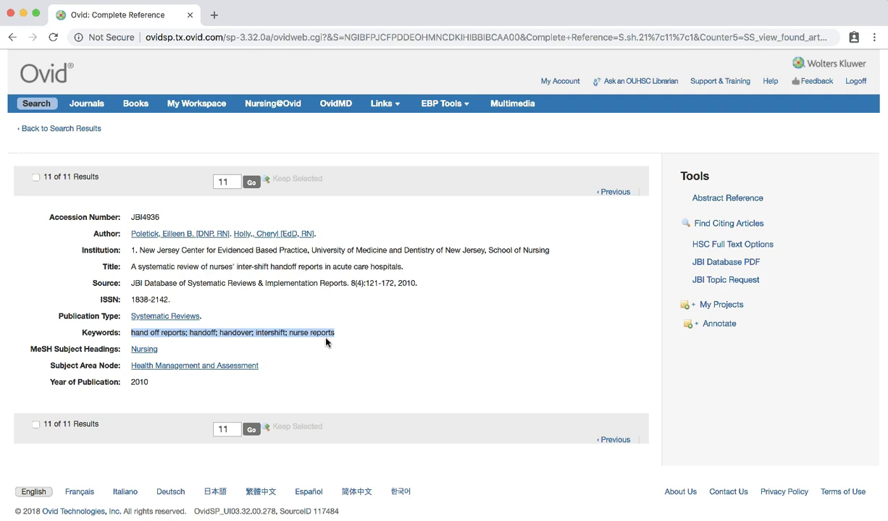
{"action": "left_click", "coordinate": [51, 129]}
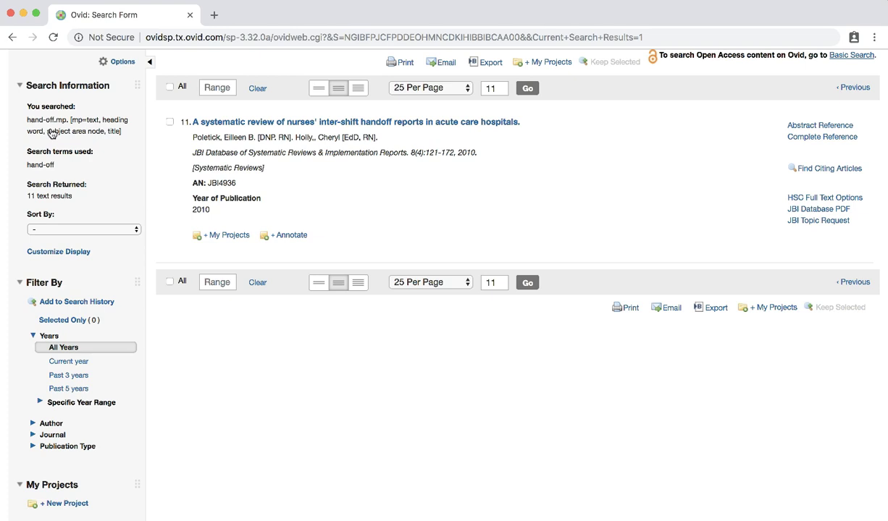
Run keyword searches for handover (36), intershift (4) and nurse reports (4)
{"action": "scroll", "coordinate": [135, 198], "scroll_direction": "up", "scroll_amount": 10}
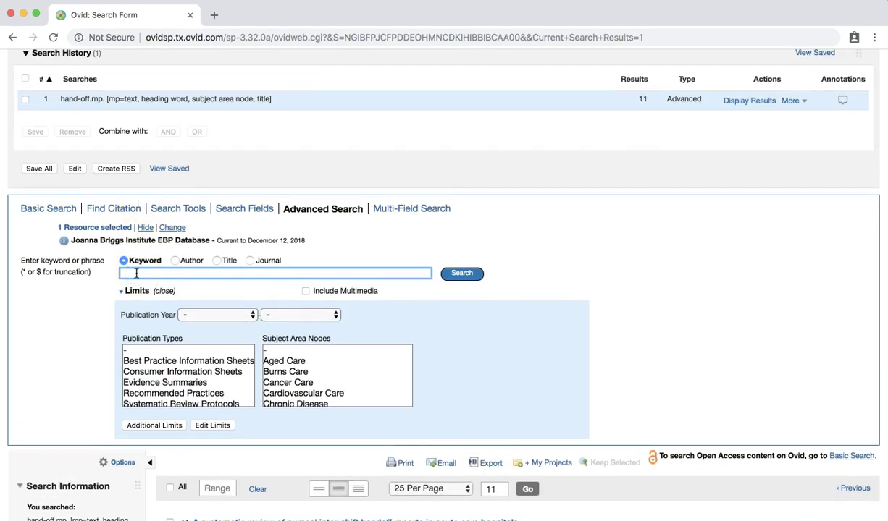
{"action": "type", "text": "handover"}
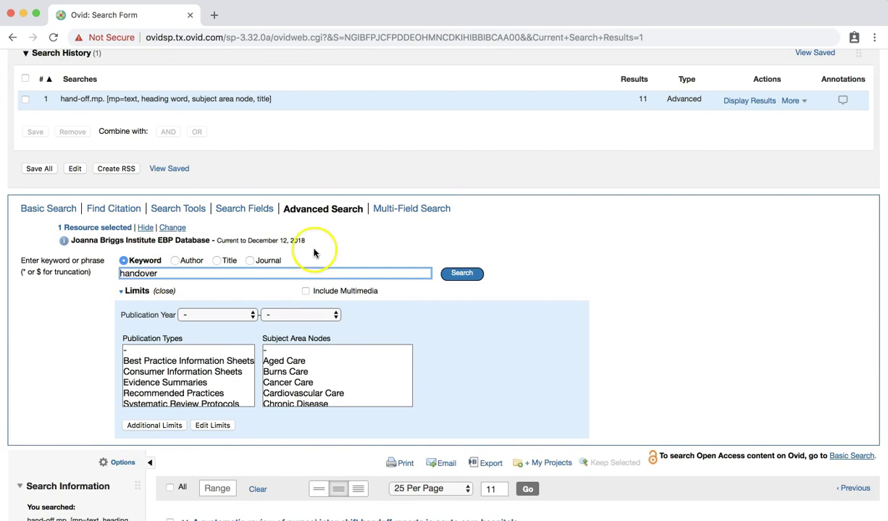
{"action": "left_click", "coordinate": [450, 273]}
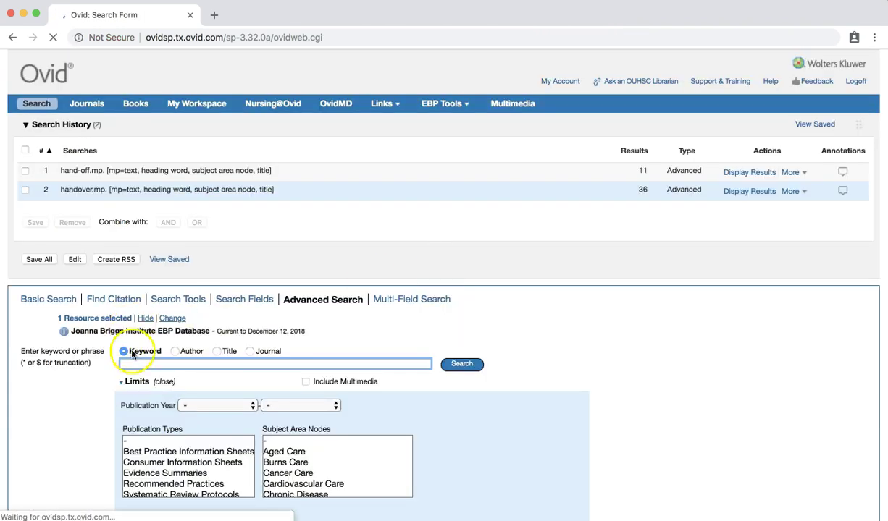
{"action": "left_click", "coordinate": [134, 362]}
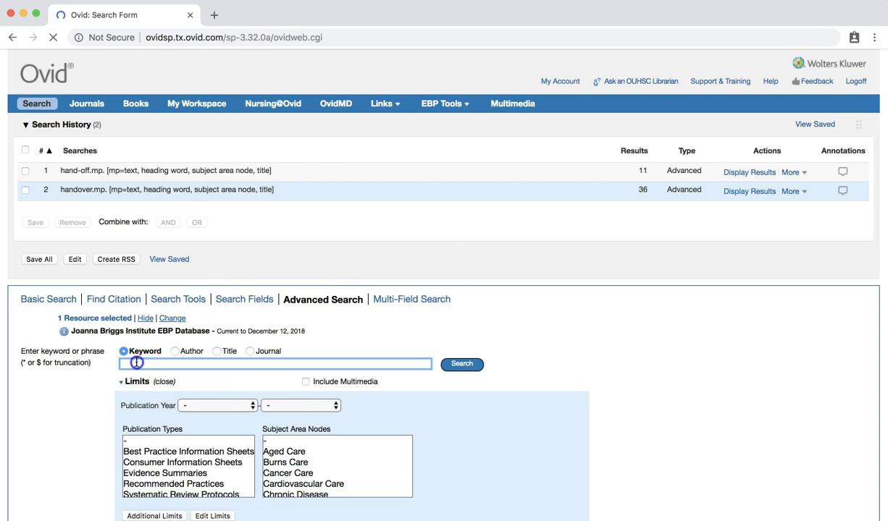
{"action": "type", "text": "intersh"}
{"action": "type", "text": "ift"}
{"action": "left_click", "coordinate": [452, 365]}
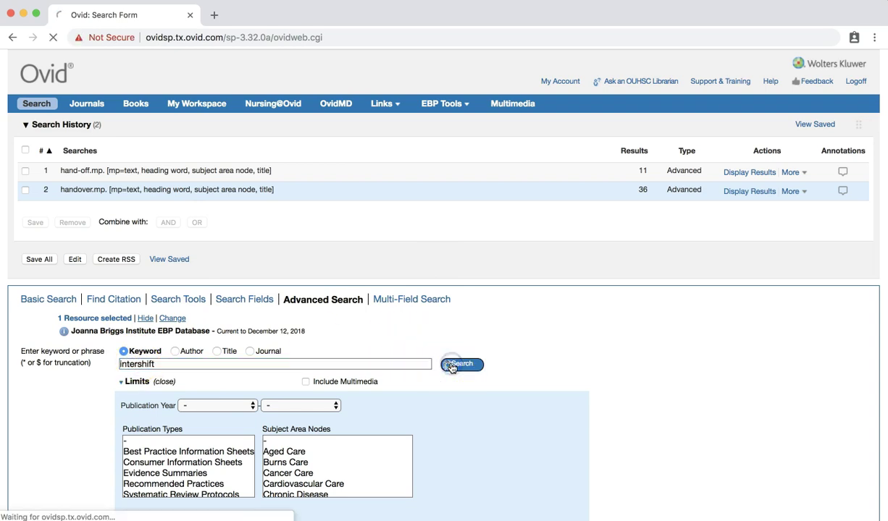
{"action": "left_click", "coordinate": [175, 382]}
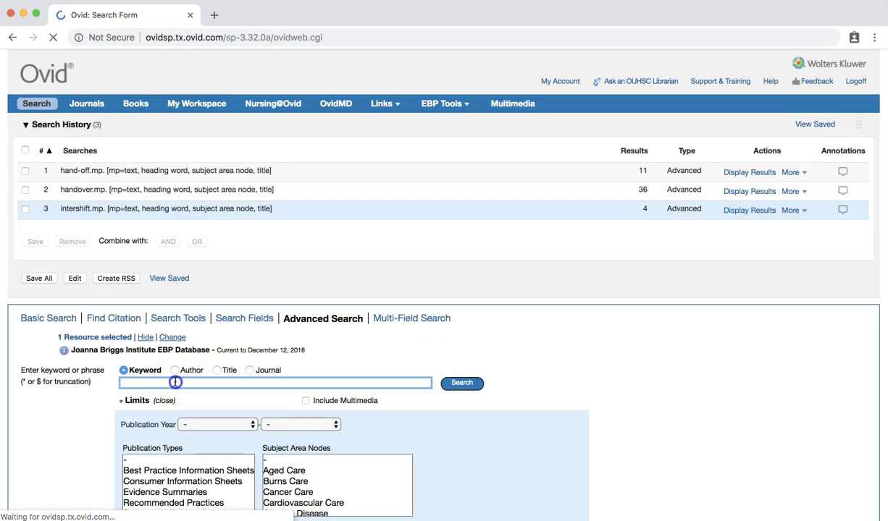
{"action": "type", "text": "nurse report"}
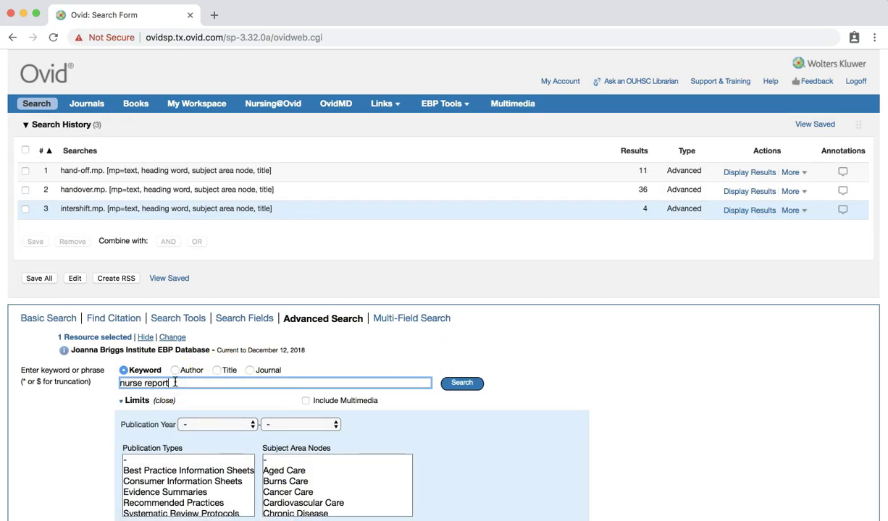
{"action": "type", "text": "s"}
{"action": "left_click", "coordinate": [461, 383]}
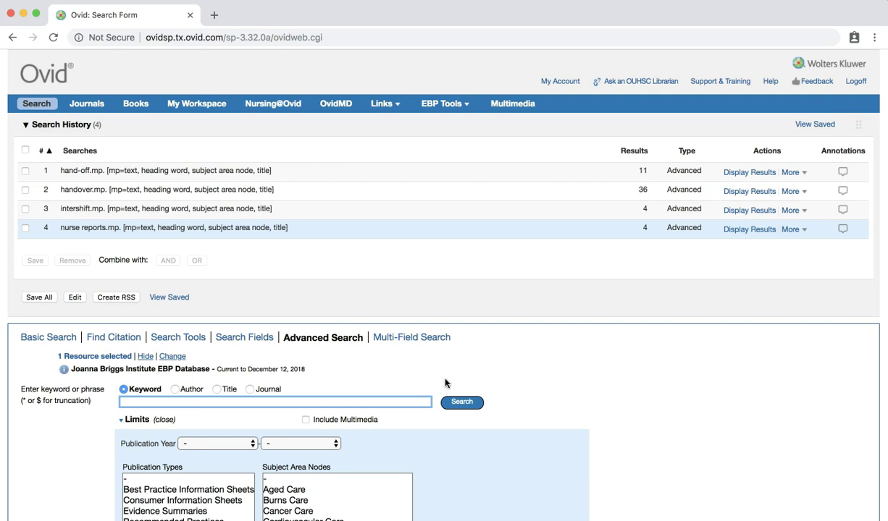
Combine searches 1–4 (hand-off, handover, intershift, nurse reports) with OR into set 5
{"action": "left_click", "coordinate": [25, 171]}
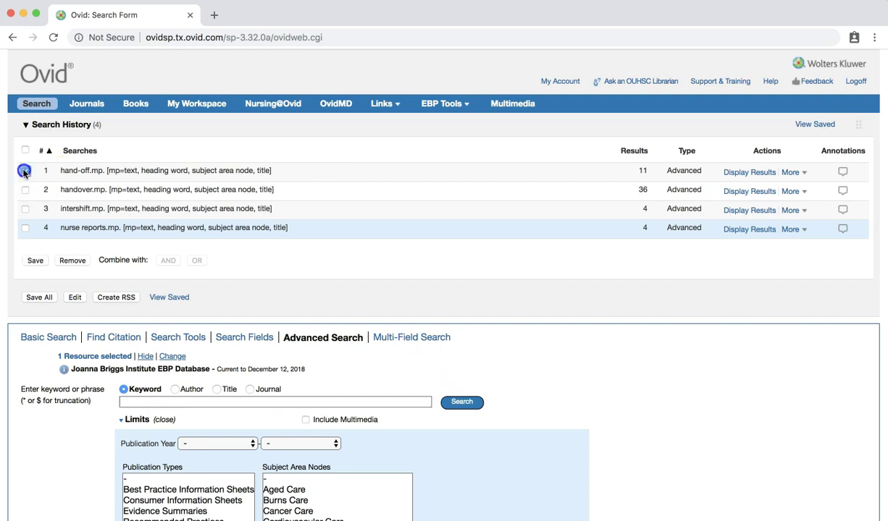
{"action": "left_click", "coordinate": [26, 190]}
{"action": "left_click", "coordinate": [26, 209]}
{"action": "left_click", "coordinate": [25, 228]}
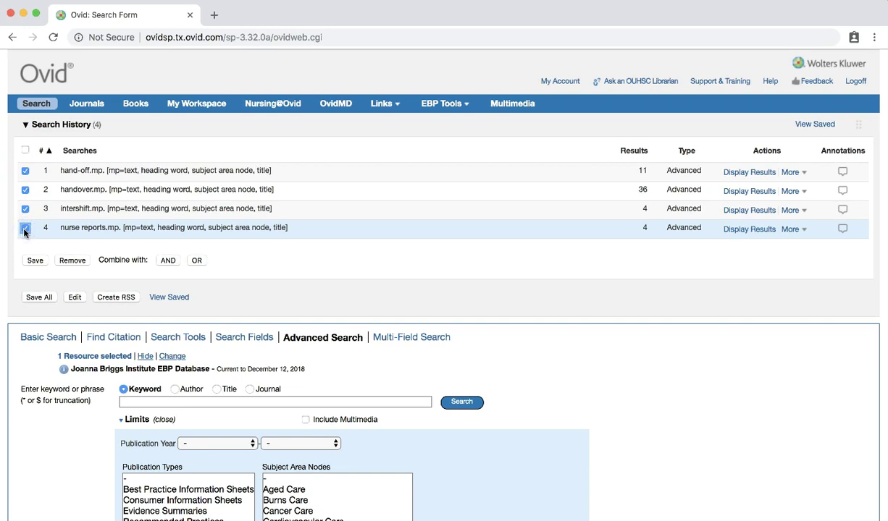
{"action": "left_click", "coordinate": [198, 262]}
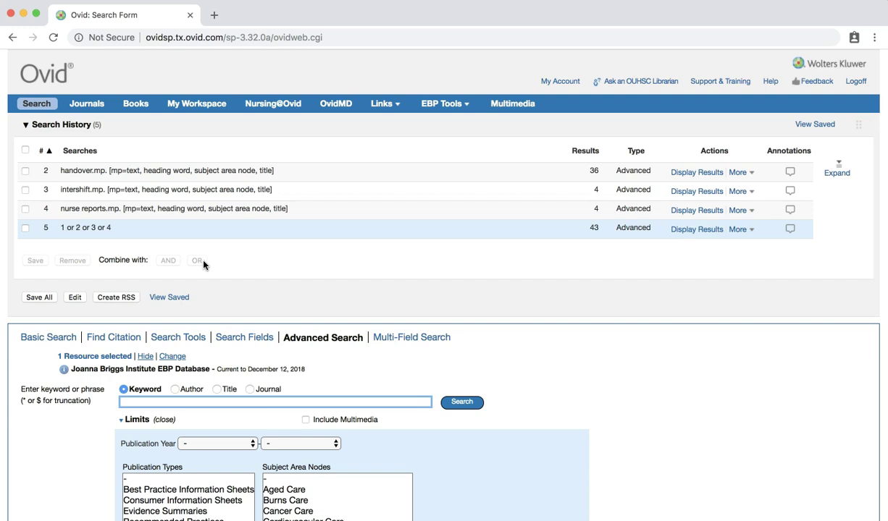
Limit combined set 5 to the Evidence Summaries publication type, yielding 11 results
{"action": "scroll", "coordinate": [203, 265], "scroll_direction": "down", "scroll_amount": 3}
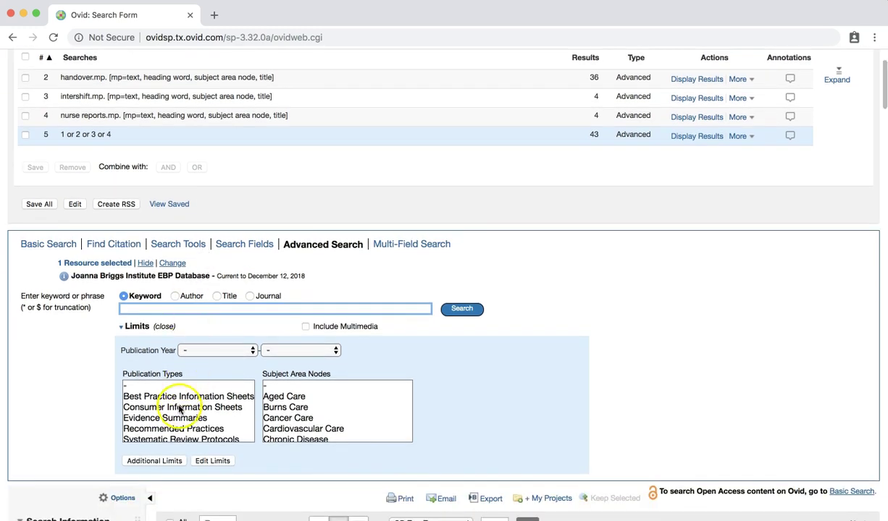
{"action": "left_click", "coordinate": [176, 419]}
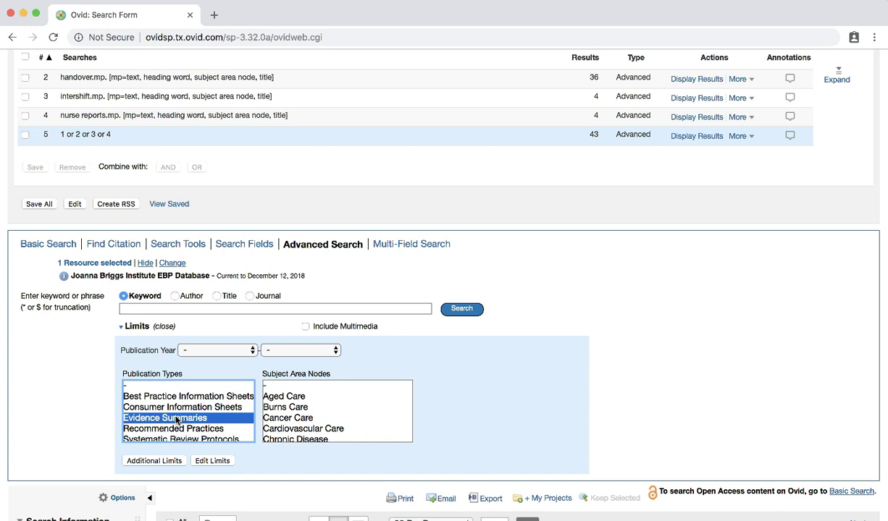
{"action": "left_click", "coordinate": [461, 310]}
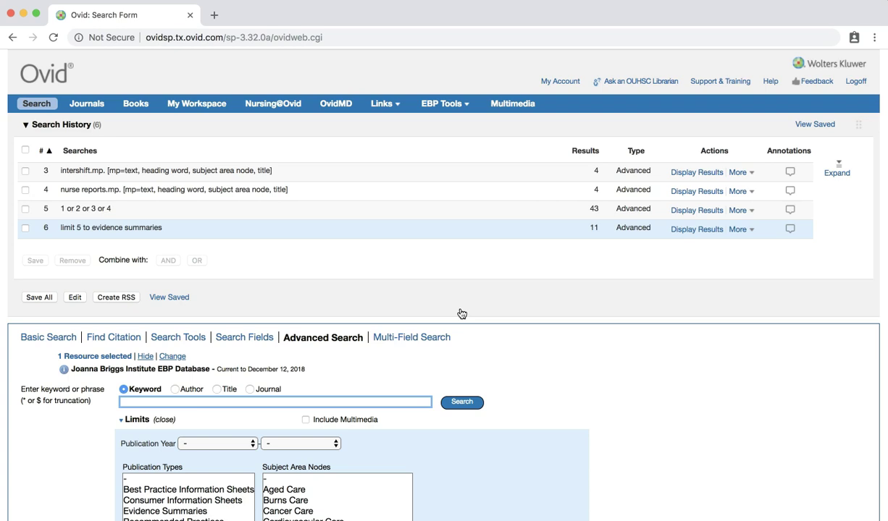
Open the JBI Database PDF for result 2, Patient Transfer (Intra-Hospital)
{"action": "scroll", "coordinate": [462, 313], "scroll_direction": "down", "scroll_amount": 5}
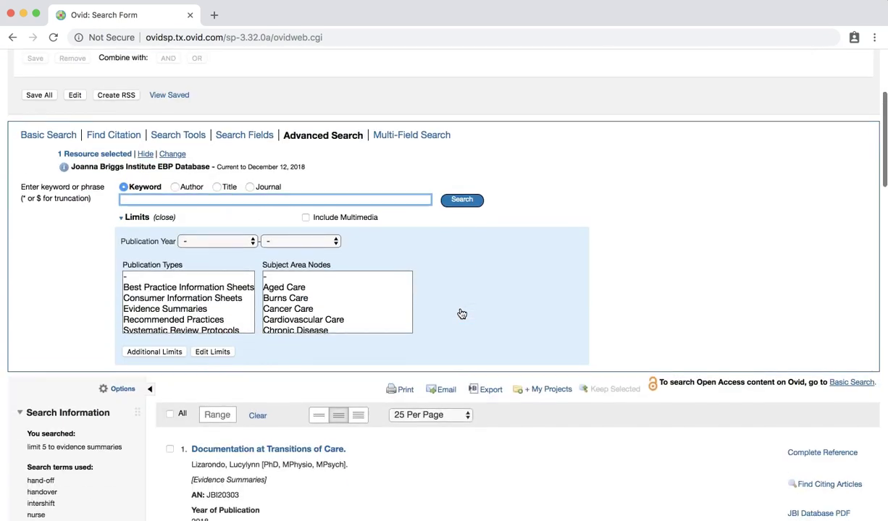
{"action": "scroll", "coordinate": [461, 314], "scroll_direction": "down", "scroll_amount": 1}
{"action": "scroll", "coordinate": [462, 313], "scroll_direction": "down", "scroll_amount": 4}
{"action": "scroll", "coordinate": [461, 313], "scroll_direction": "down", "scroll_amount": 1}
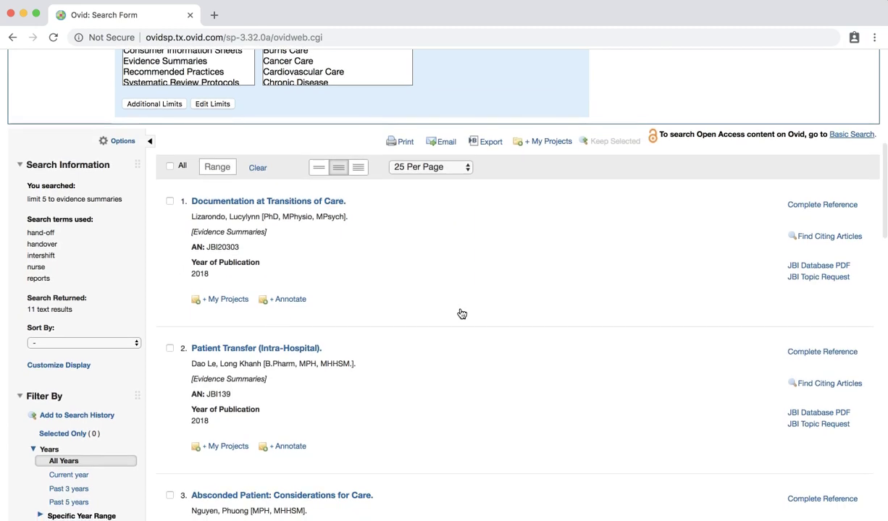
{"action": "left_click", "coordinate": [814, 417]}
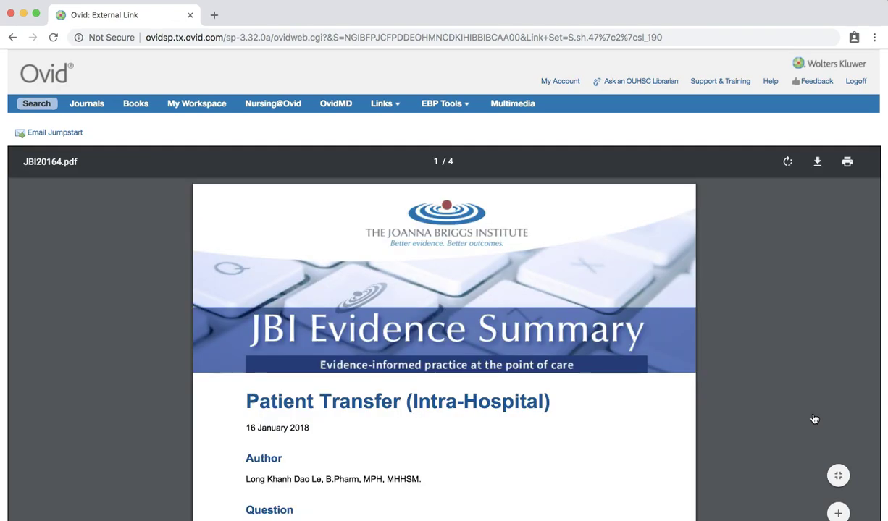
{"action": "left_click", "coordinate": [817, 365]}
Read through the evidence summary PDF down to its references and citation note
{"action": "scroll", "coordinate": [817, 365], "scroll_direction": "down", "scroll_amount": 3}
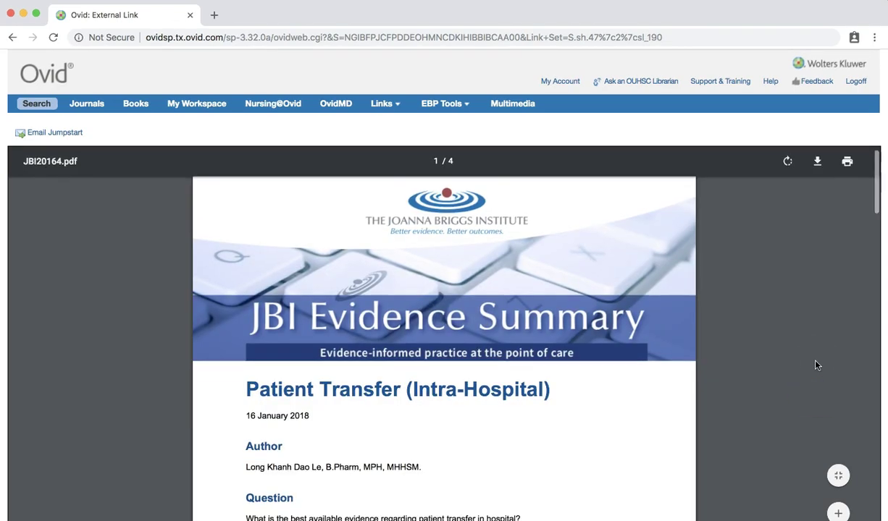
{"action": "scroll", "coordinate": [817, 365], "scroll_direction": "down", "scroll_amount": 2}
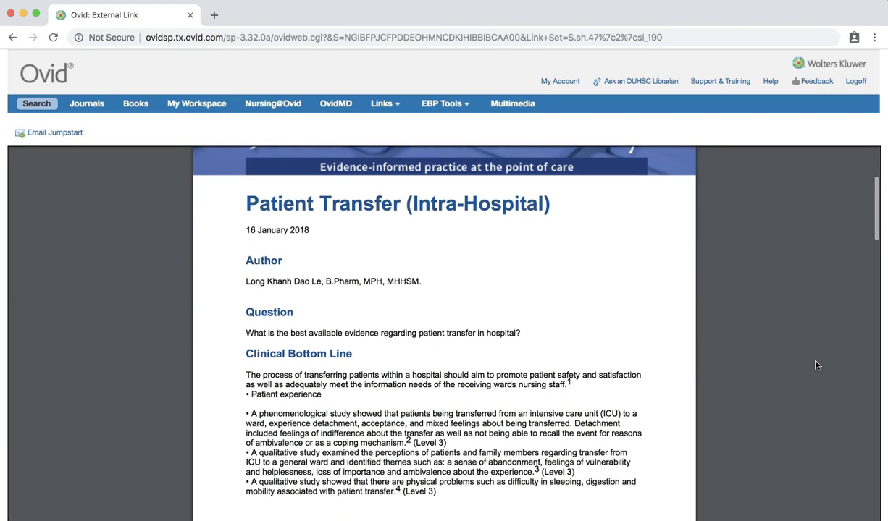
{"action": "scroll", "coordinate": [817, 365], "scroll_direction": "down", "scroll_amount": 2}
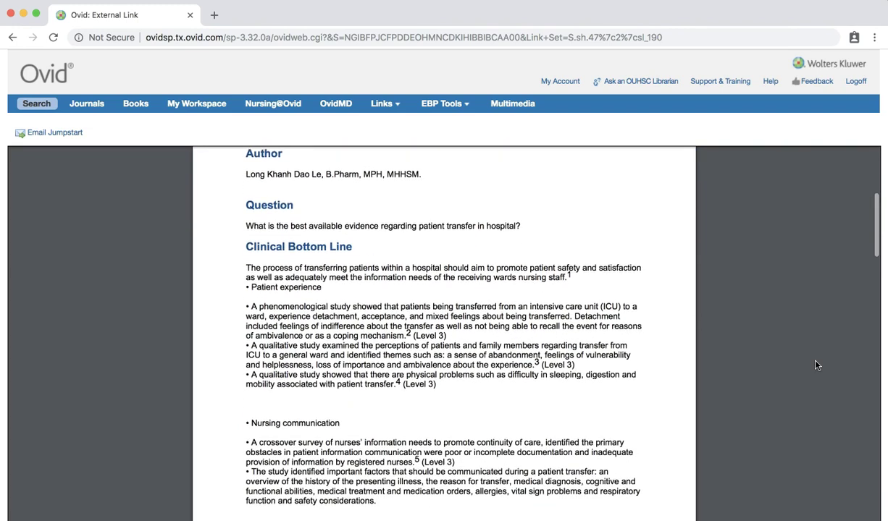
{"action": "scroll", "coordinate": [817, 365], "scroll_direction": "down", "scroll_amount": 2}
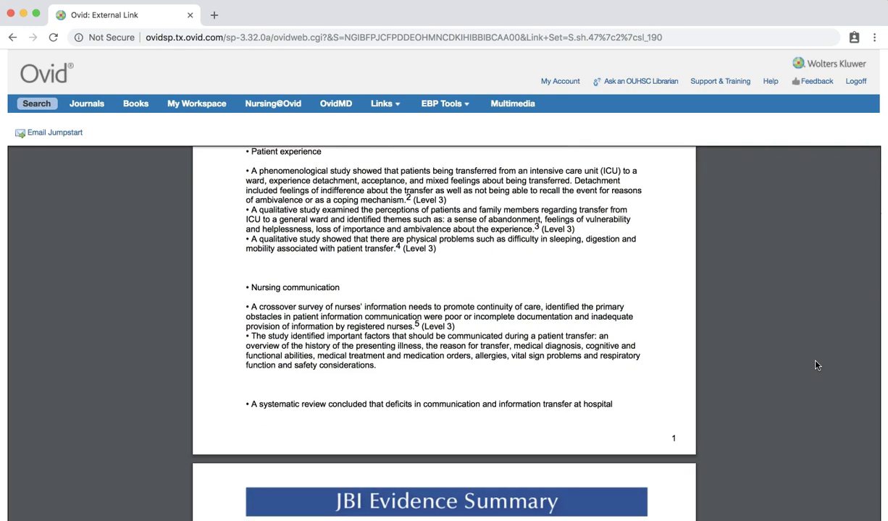
{"action": "scroll", "coordinate": [817, 365], "scroll_direction": "down", "scroll_amount": 2}
{"action": "scroll", "coordinate": [817, 365], "scroll_direction": "down", "scroll_amount": 1}
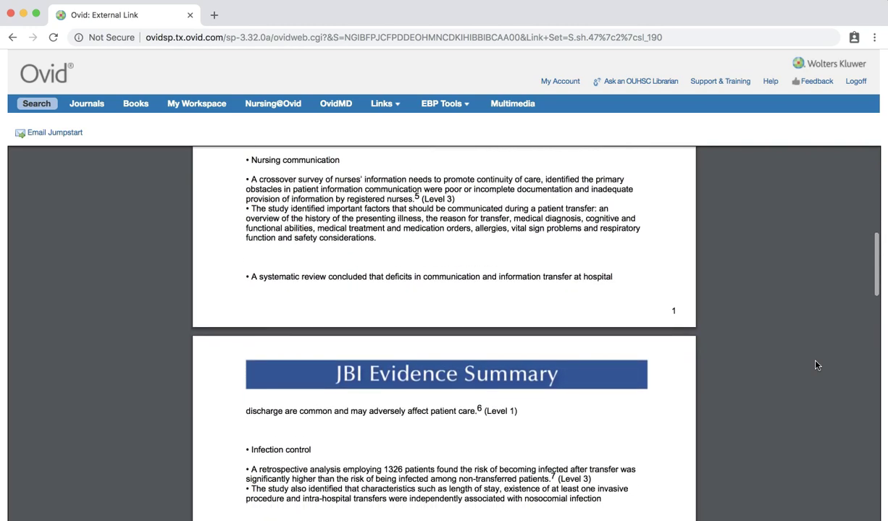
{"action": "scroll", "coordinate": [816, 365], "scroll_direction": "down", "scroll_amount": 1}
{"action": "scroll", "coordinate": [816, 365], "scroll_direction": "down", "scroll_amount": 2}
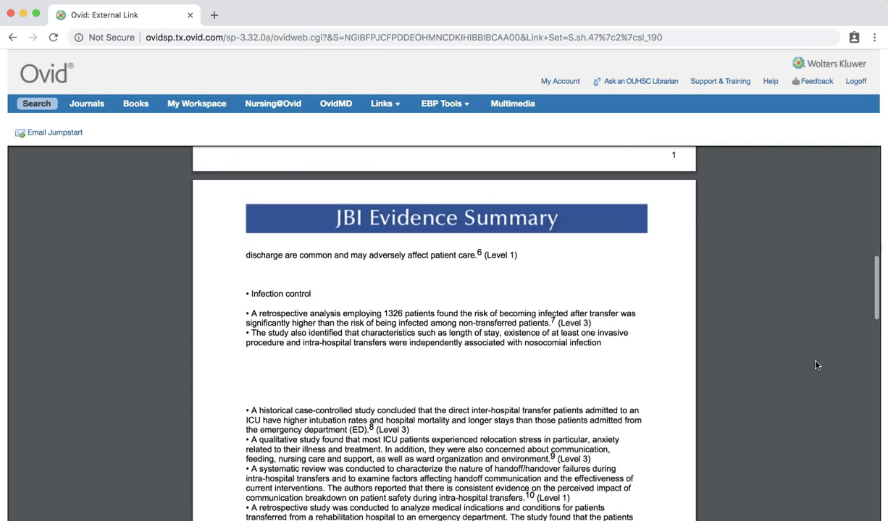
{"action": "scroll", "coordinate": [816, 365], "scroll_direction": "down", "scroll_amount": 1}
{"action": "scroll", "coordinate": [816, 365], "scroll_direction": "down", "scroll_amount": 2}
{"action": "scroll", "coordinate": [816, 365], "scroll_direction": "down", "scroll_amount": 2}
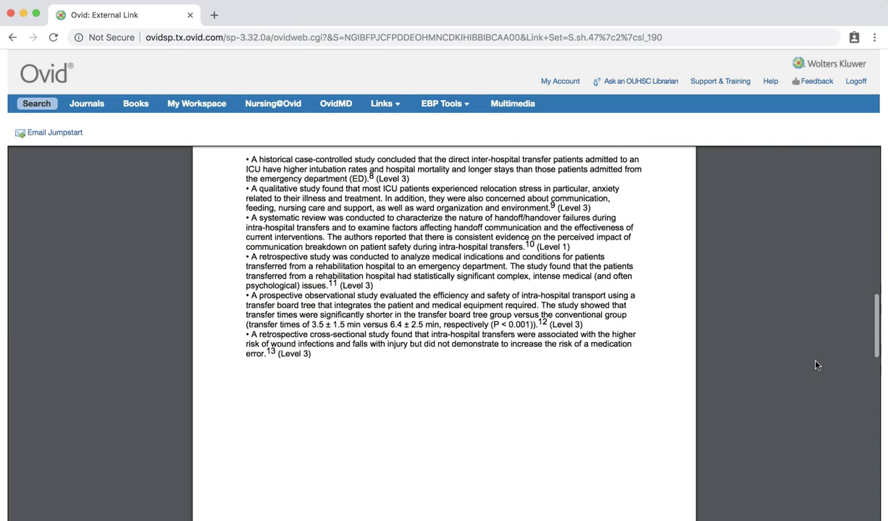
{"action": "scroll", "coordinate": [817, 364], "scroll_direction": "down", "scroll_amount": 1}
{"action": "scroll", "coordinate": [817, 365], "scroll_direction": "down", "scroll_amount": 2}
{"action": "scroll", "coordinate": [817, 365], "scroll_direction": "down", "scroll_amount": 1}
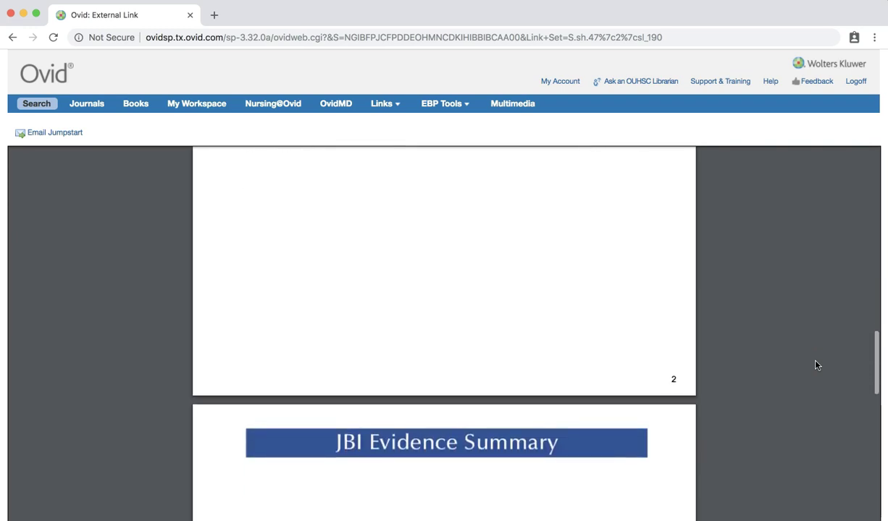
{"action": "scroll", "coordinate": [817, 365], "scroll_direction": "down", "scroll_amount": 2}
{"action": "scroll", "coordinate": [817, 365], "scroll_direction": "down", "scroll_amount": 1}
{"action": "scroll", "coordinate": [816, 365], "scroll_direction": "down", "scroll_amount": 1}
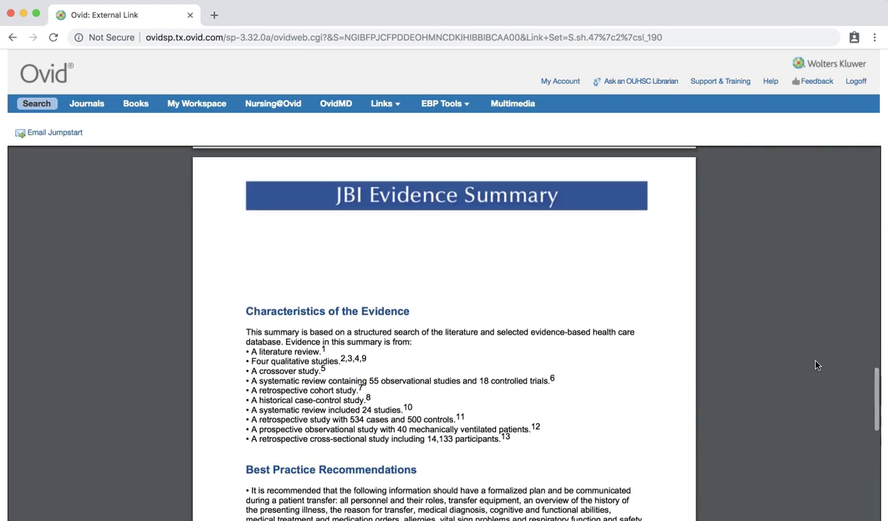
{"action": "scroll", "coordinate": [816, 365], "scroll_direction": "down", "scroll_amount": 3}
{"action": "scroll", "coordinate": [816, 365], "scroll_direction": "down", "scroll_amount": 1}
{"action": "scroll", "coordinate": [817, 365], "scroll_direction": "down", "scroll_amount": 1}
{"action": "scroll", "coordinate": [817, 365], "scroll_direction": "down", "scroll_amount": 1}
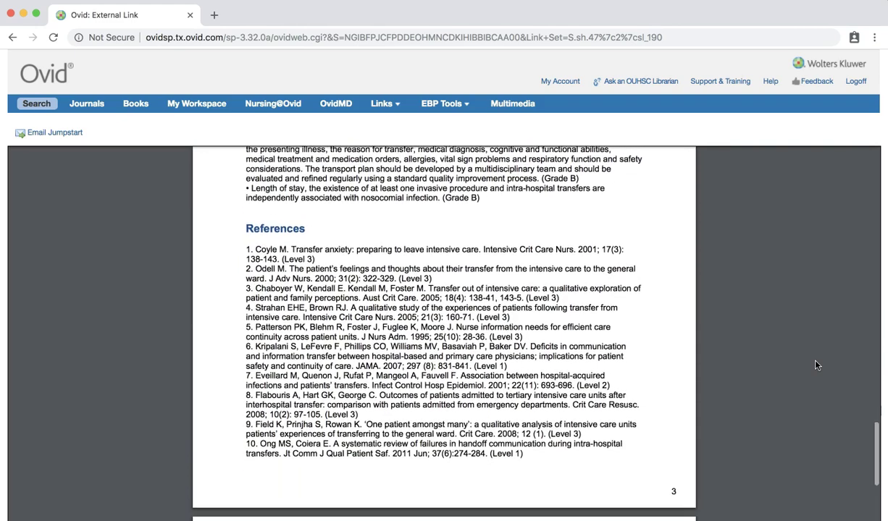
{"action": "scroll", "coordinate": [817, 364], "scroll_direction": "down", "scroll_amount": 1}
{"action": "scroll", "coordinate": [816, 365], "scroll_direction": "down", "scroll_amount": 1}
{"action": "scroll", "coordinate": [817, 365], "scroll_direction": "down", "scroll_amount": 2}
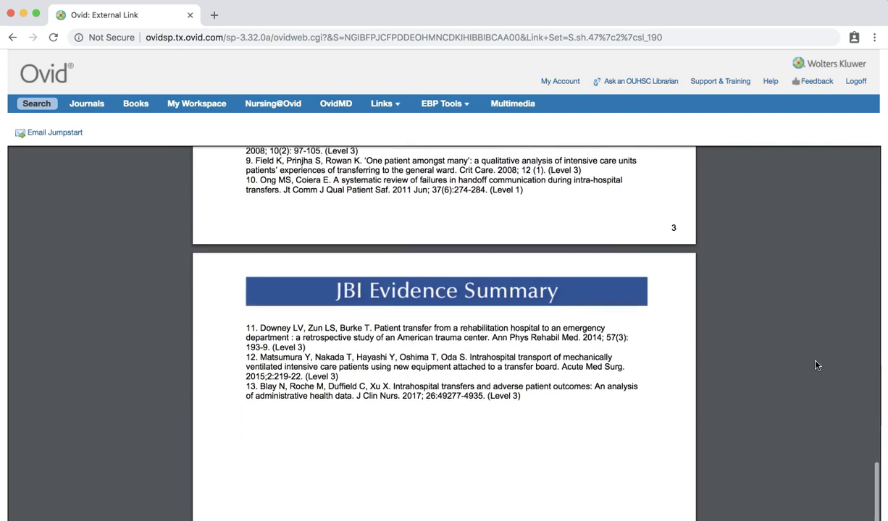
{"action": "scroll", "coordinate": [817, 365], "scroll_direction": "down", "scroll_amount": 1}
{"action": "scroll", "coordinate": [816, 365], "scroll_direction": "down", "scroll_amount": 1}
{"action": "scroll", "coordinate": [817, 365], "scroll_direction": "down", "scroll_amount": 2}
{"action": "scroll", "coordinate": [817, 365], "scroll_direction": "down", "scroll_amount": 2}
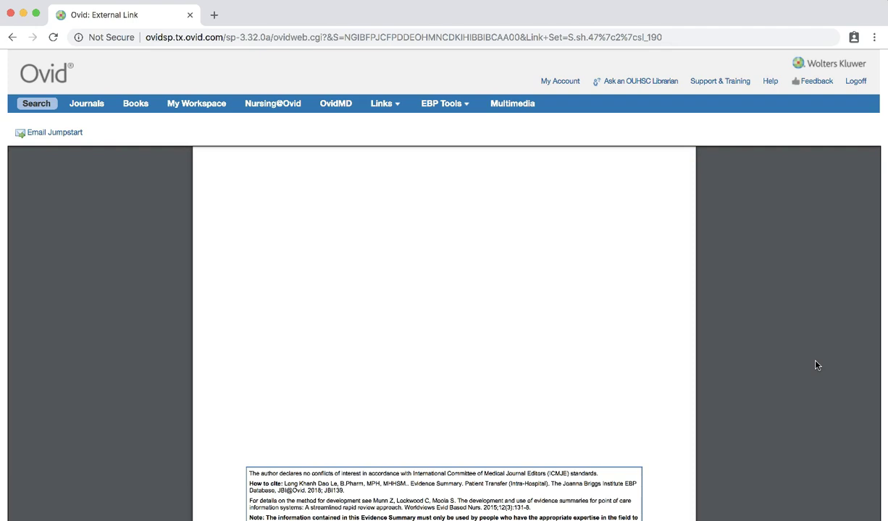
Apply the Health Management and Assessment subject node limit to set 5, creating set 7
{"action": "left_click", "coordinate": [38, 110]}
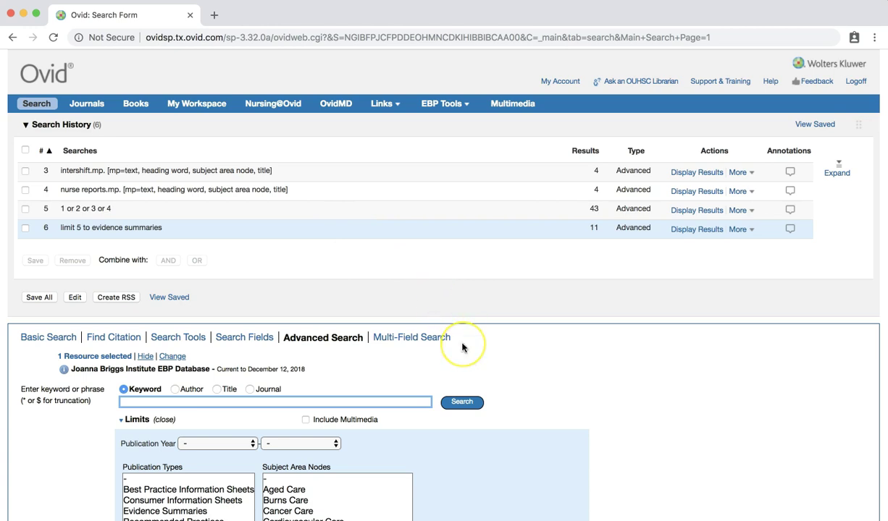
{"action": "scroll", "coordinate": [462, 347], "scroll_direction": "down", "scroll_amount": 2}
{"action": "scroll", "coordinate": [462, 347], "scroll_direction": "down", "scroll_amount": 1}
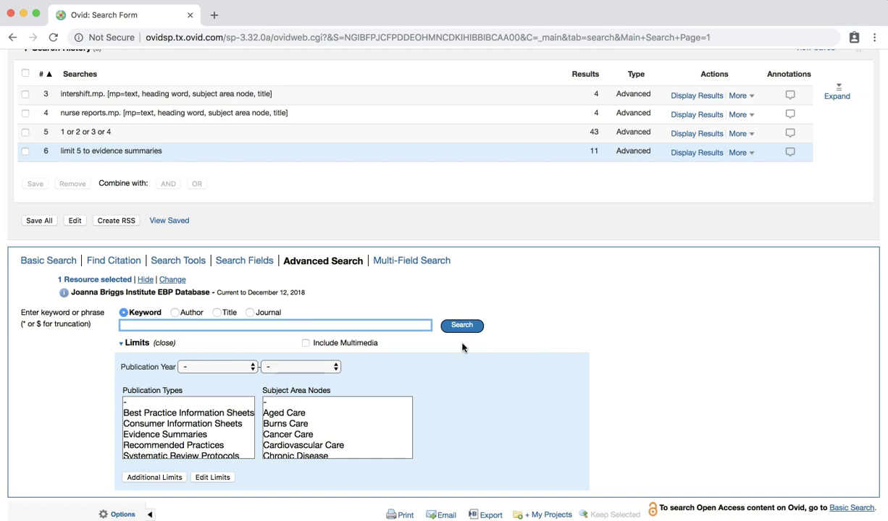
{"action": "left_click", "coordinate": [418, 362]}
{"action": "scroll", "coordinate": [335, 418], "scroll_direction": "down", "scroll_amount": 2}
{"action": "scroll", "coordinate": [334, 418], "scroll_direction": "down", "scroll_amount": 3}
{"action": "scroll", "coordinate": [334, 418], "scroll_direction": "down", "scroll_amount": 1}
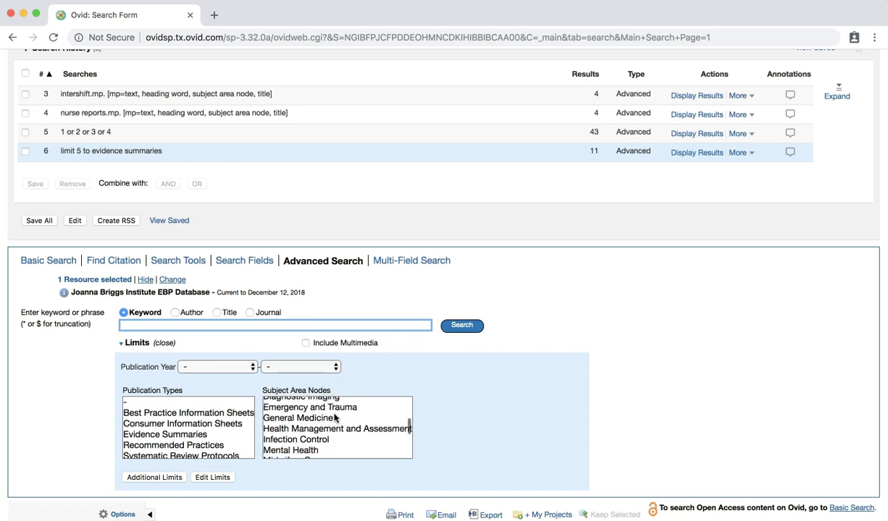
{"action": "left_click", "coordinate": [335, 427]}
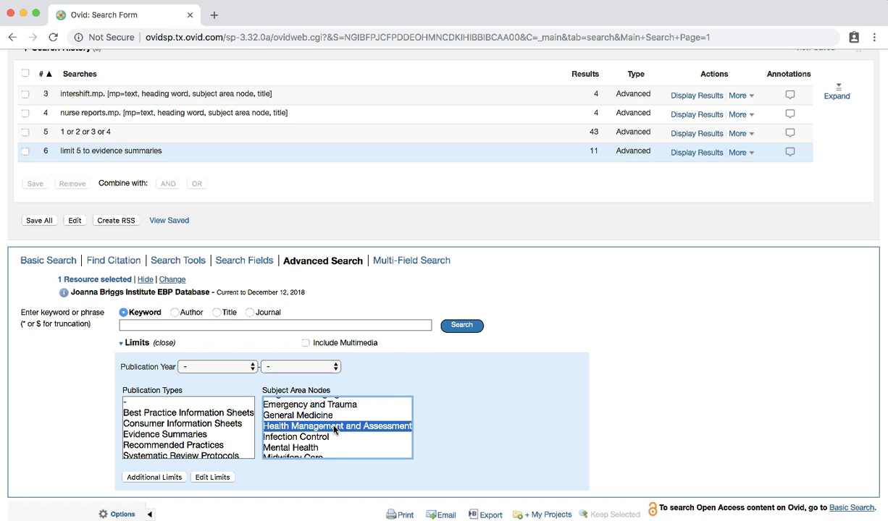
{"action": "left_click", "coordinate": [26, 133]}
{"action": "left_click", "coordinate": [463, 328]}
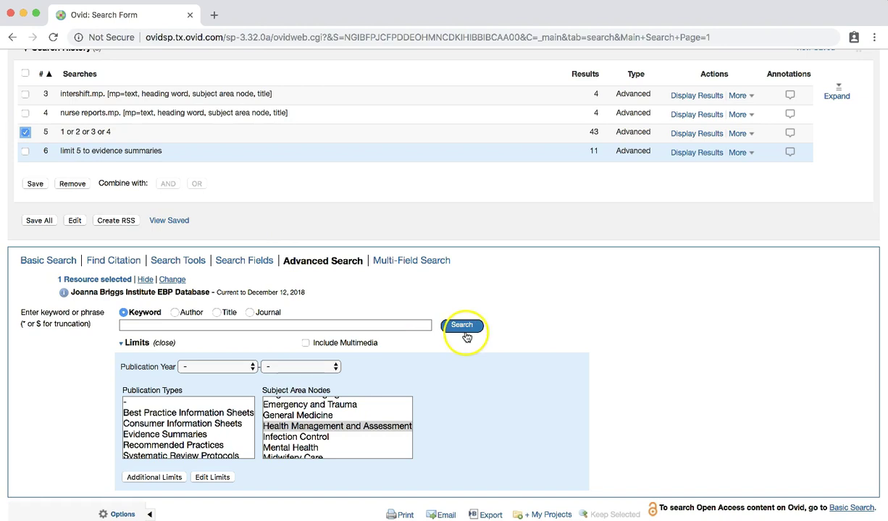